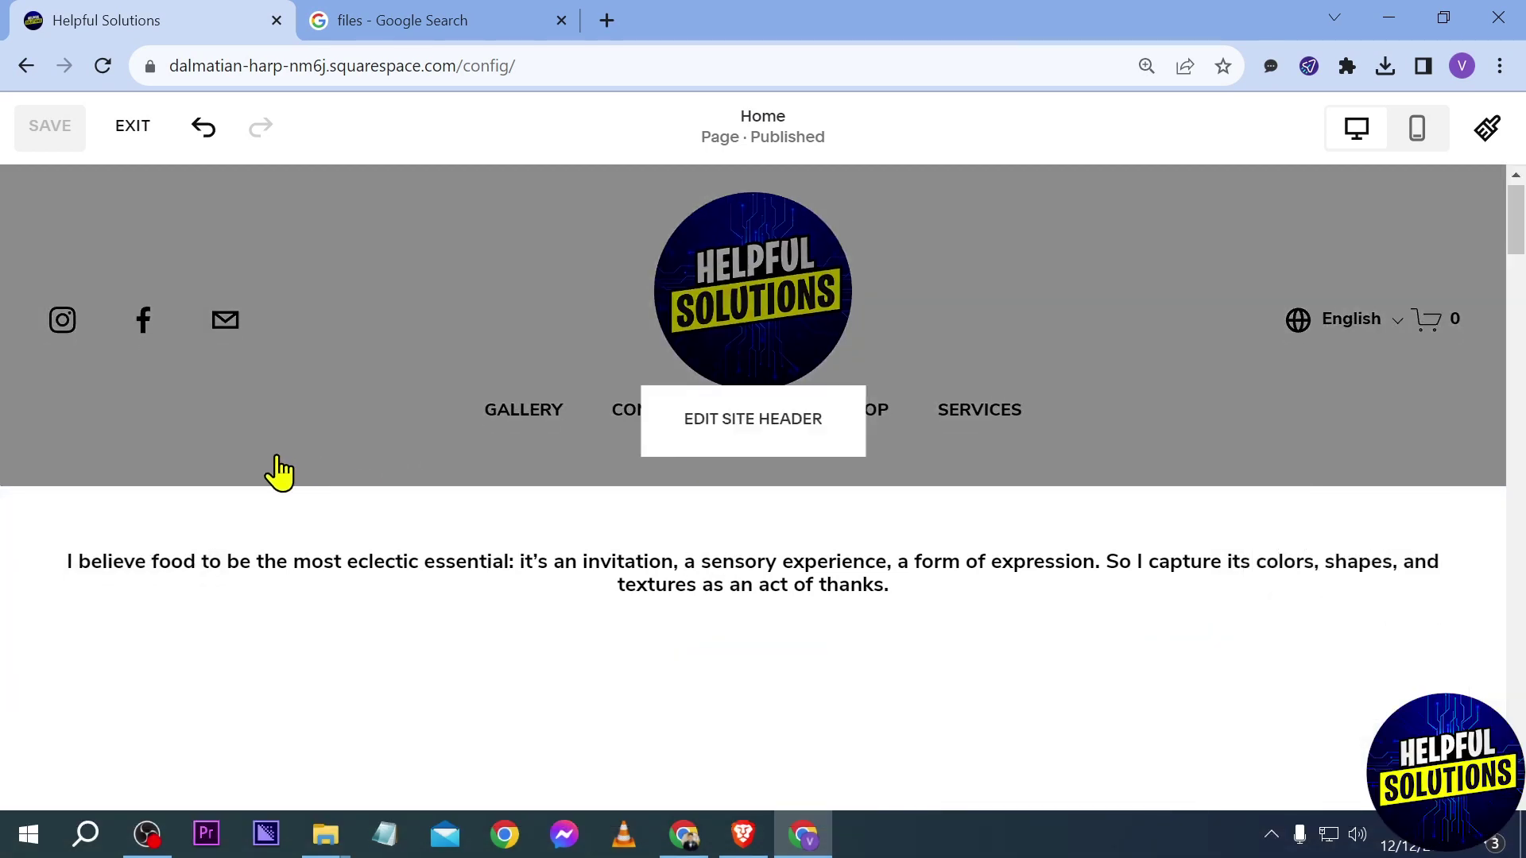
scroll(282, 487, "down", 1)
scroll(791, 349, "down", 2)
Open the add-a-section library below the homepage intro text
left_click(770, 331)
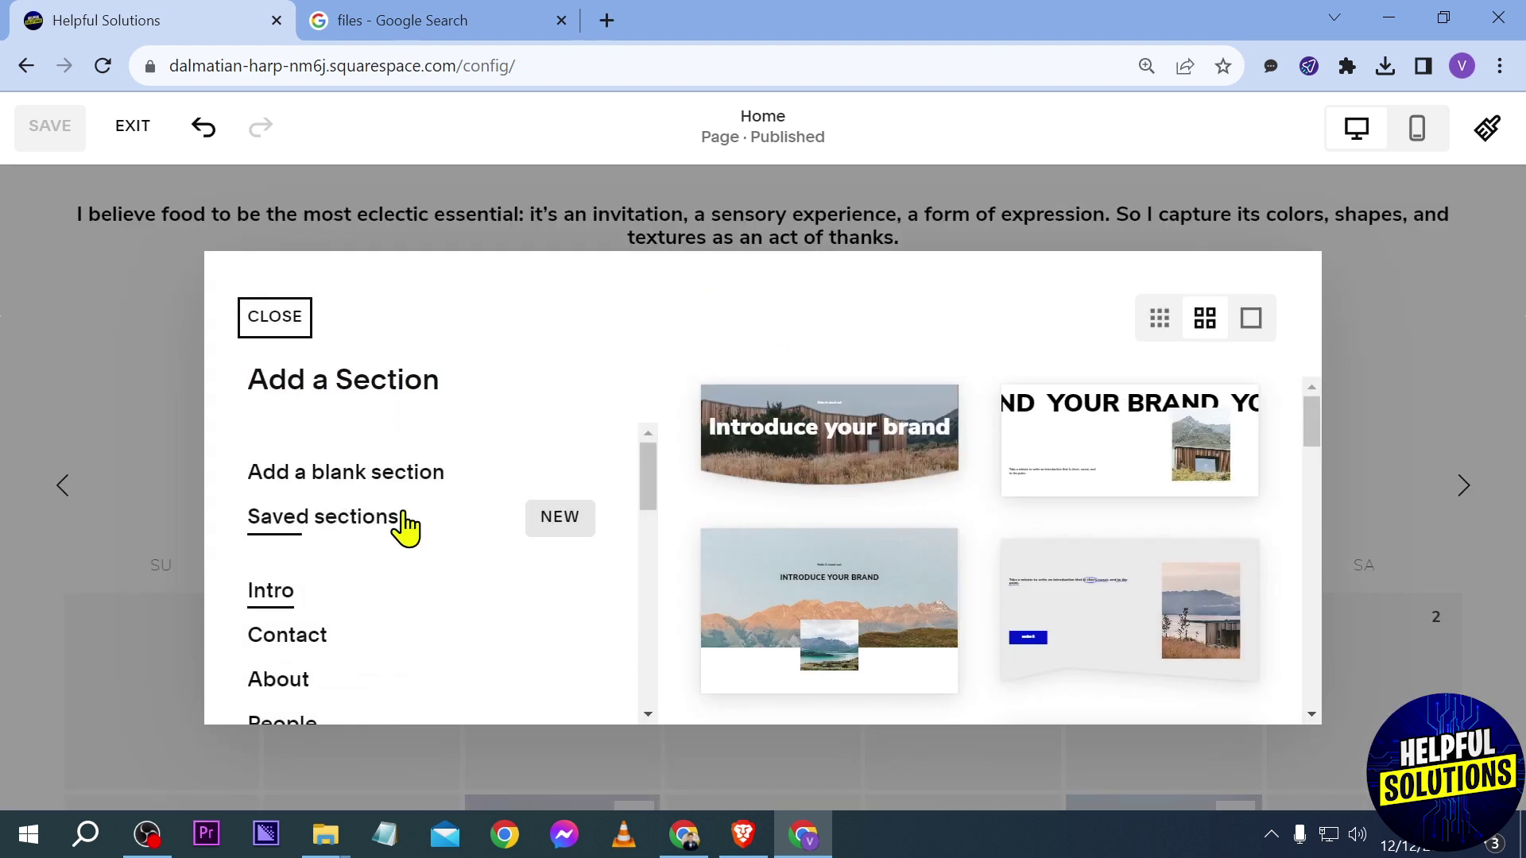
Insert a blank section with an Image block and start adding its image
left_click(356, 492)
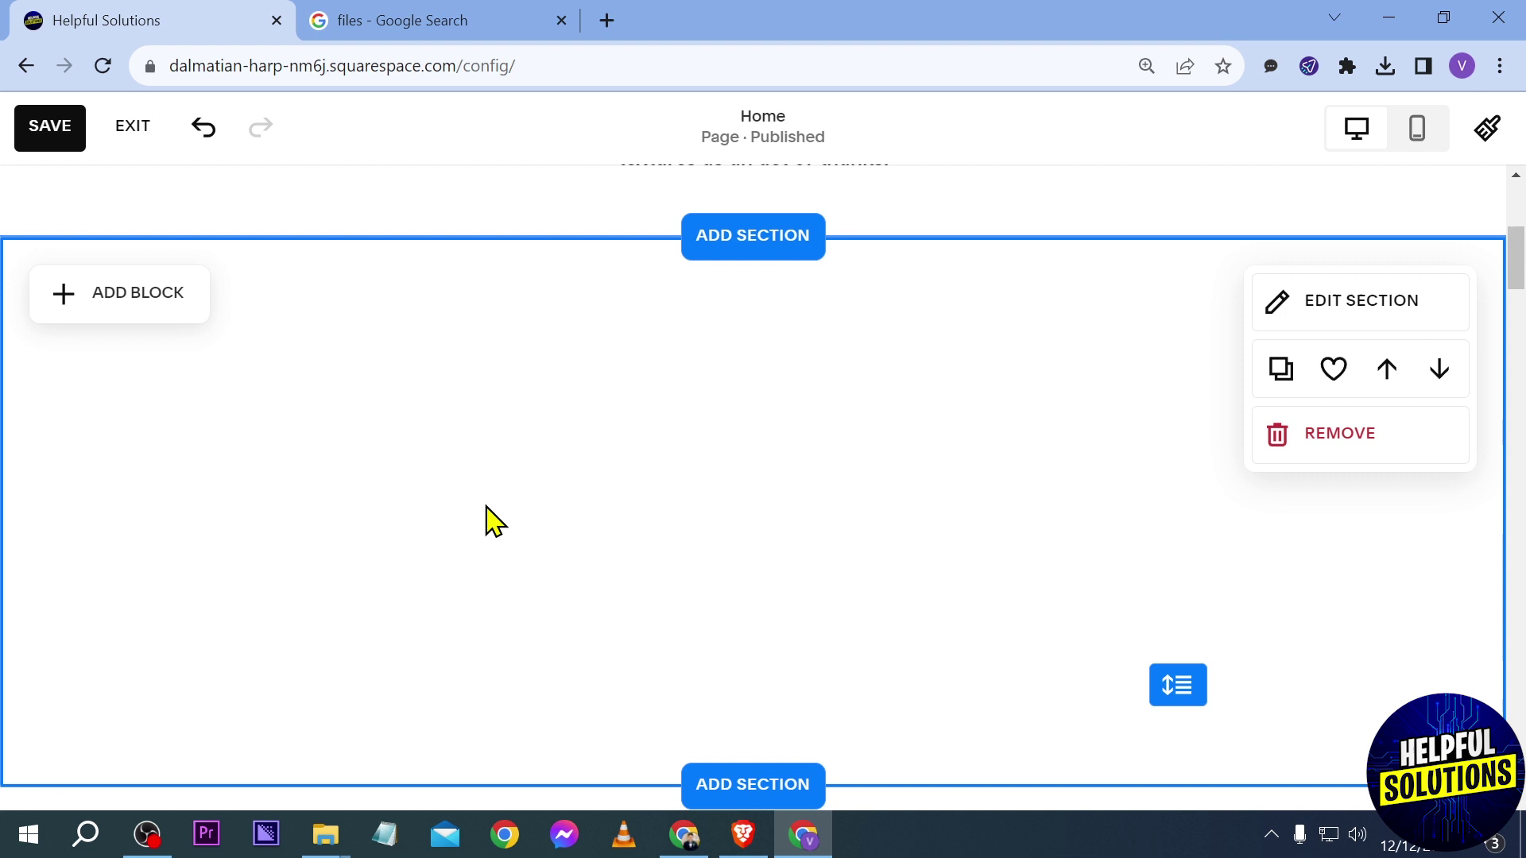
left_click(163, 297)
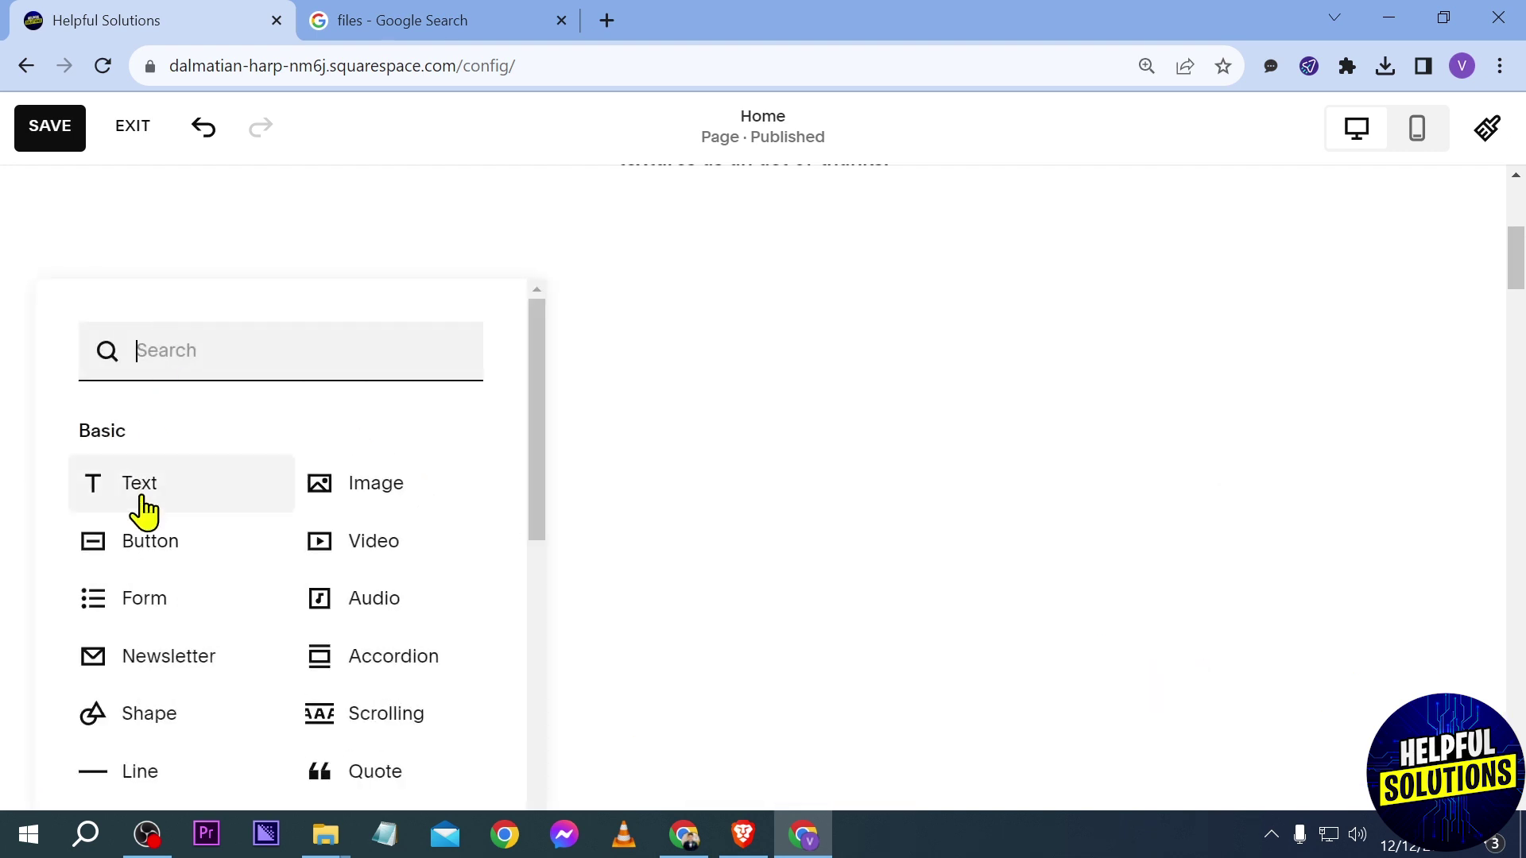
left_click(373, 489)
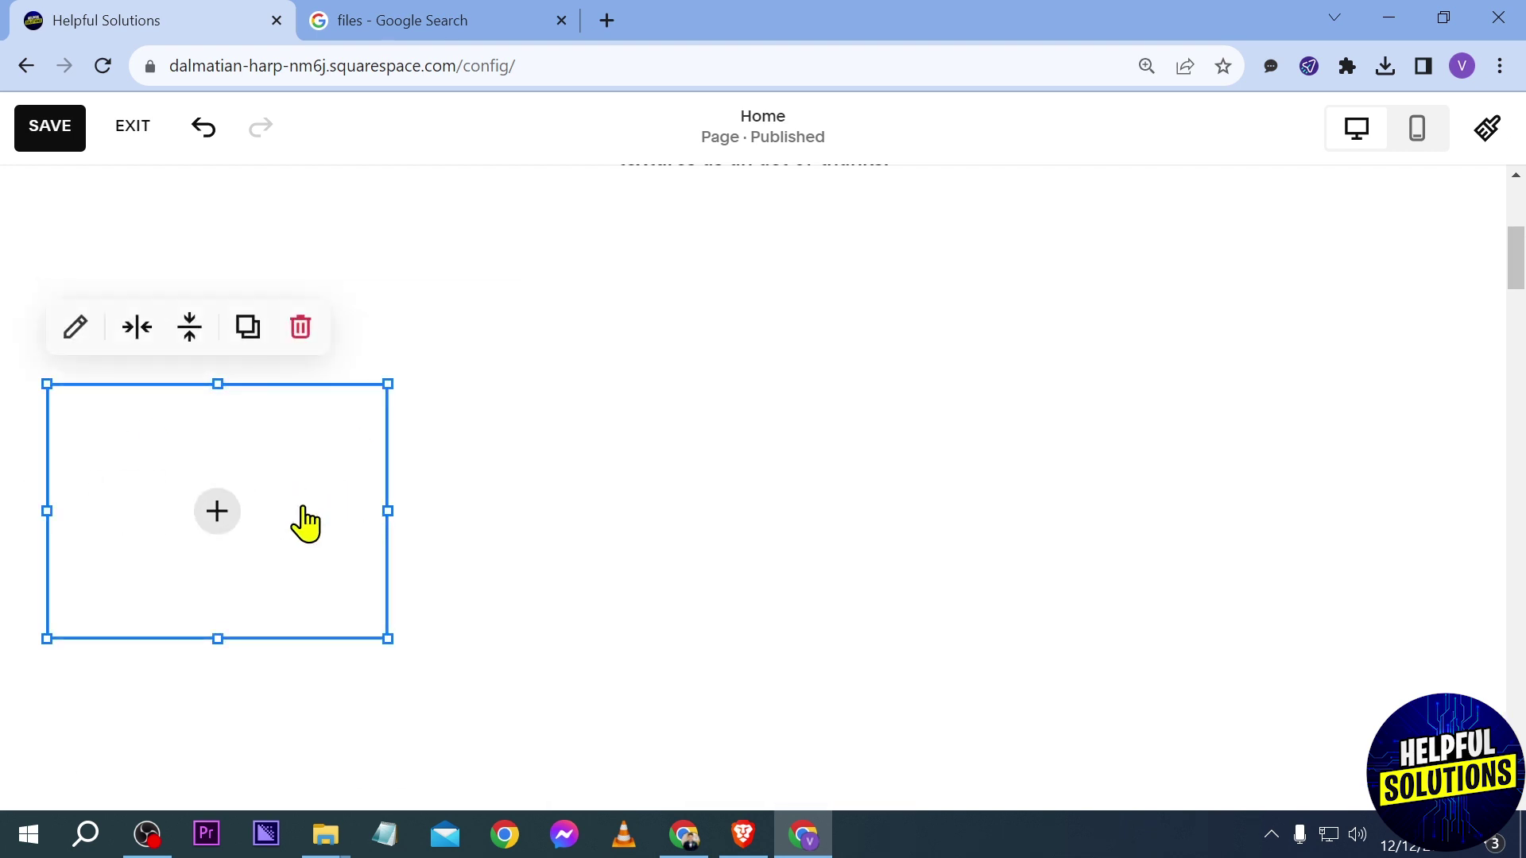
left_click(75, 329)
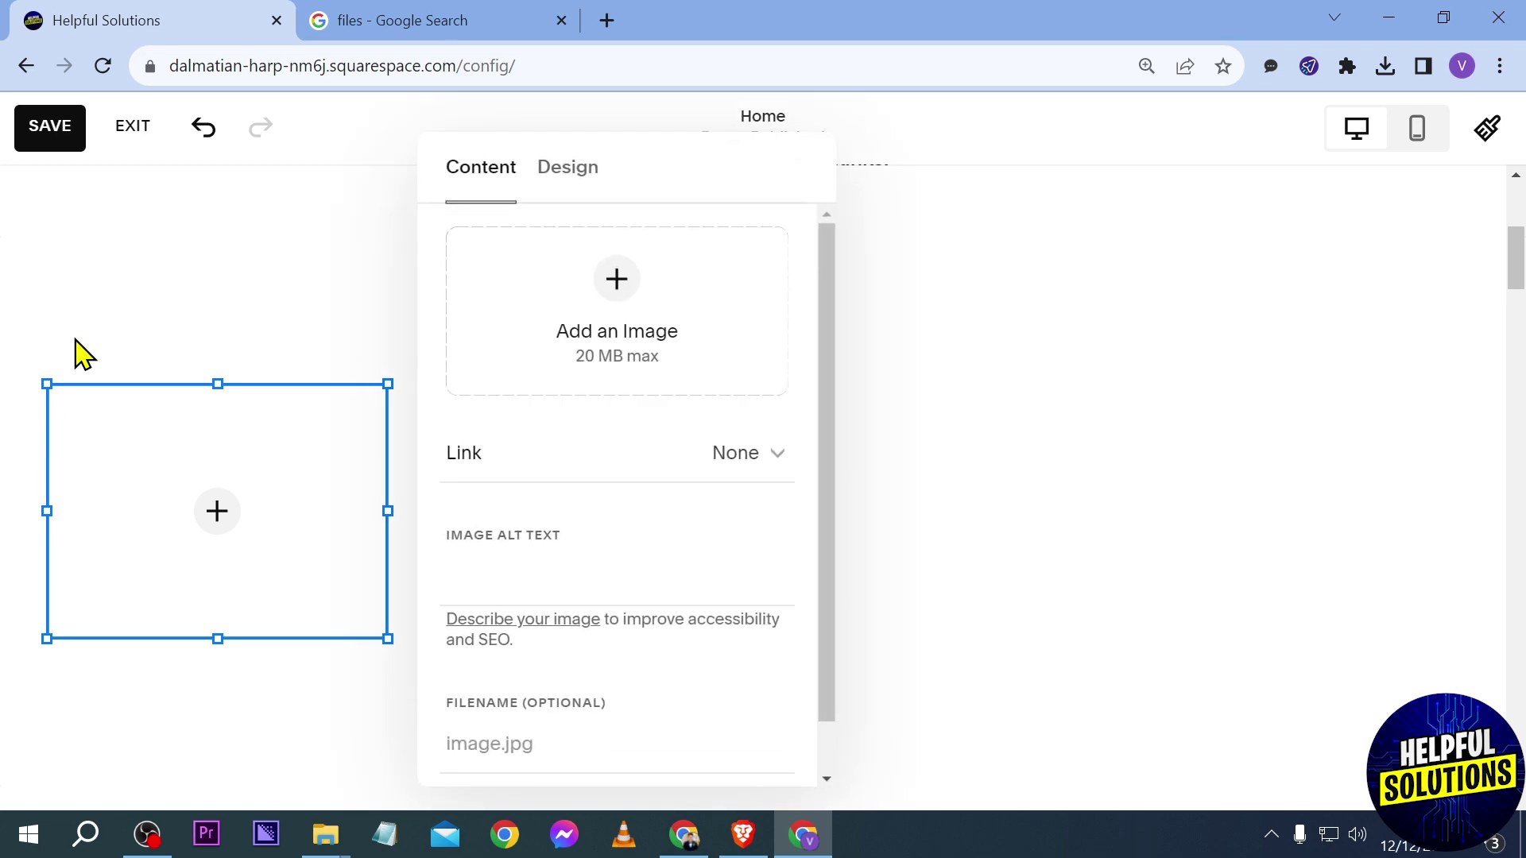
left_click(661, 290)
Upload unnamed.png from Downloads into the image block
left_click(561, 345)
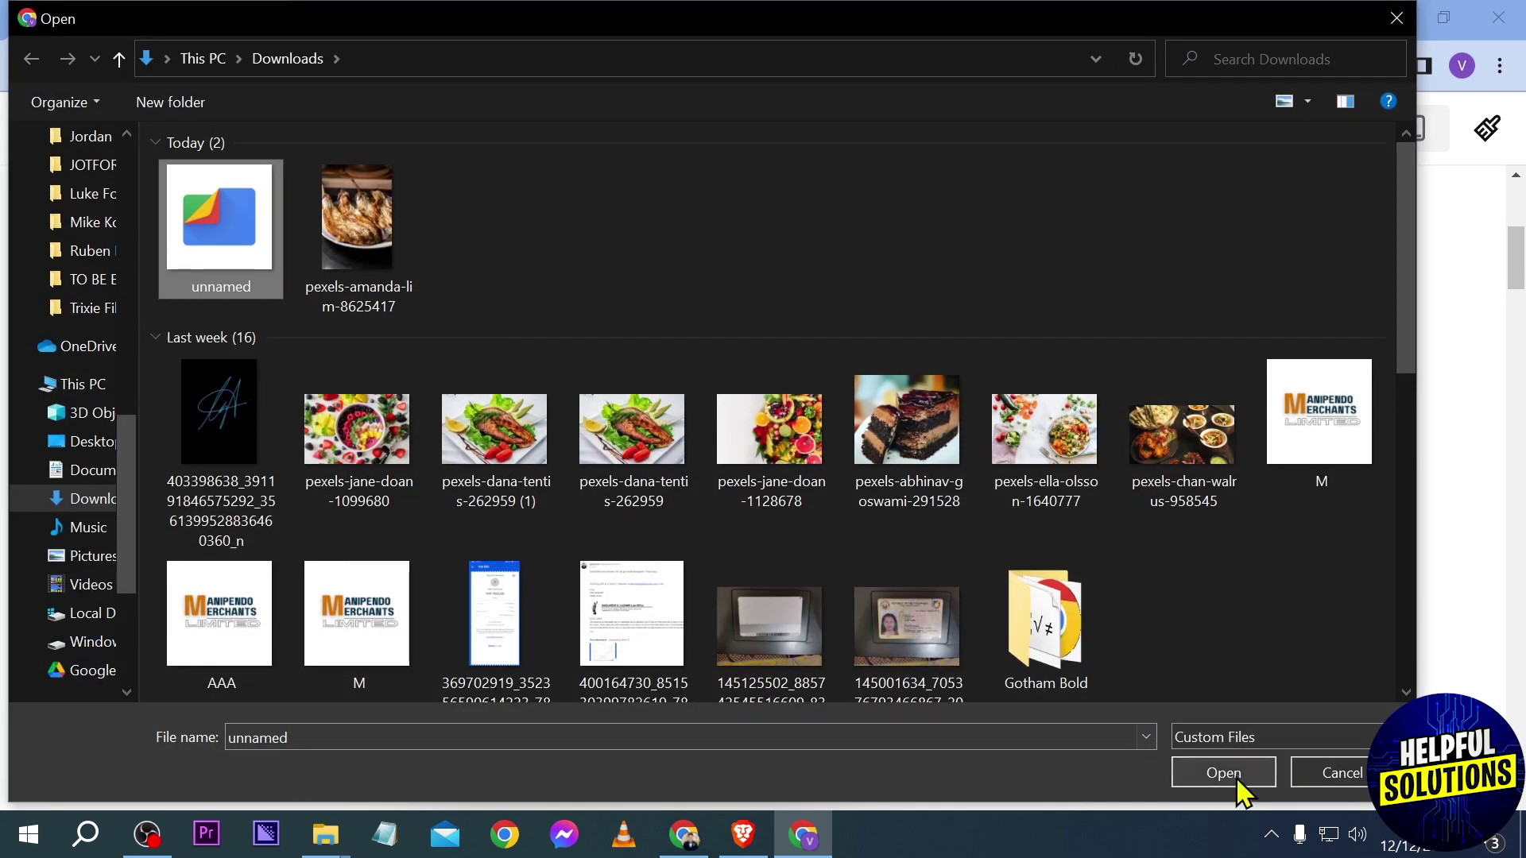
left_click(1228, 775)
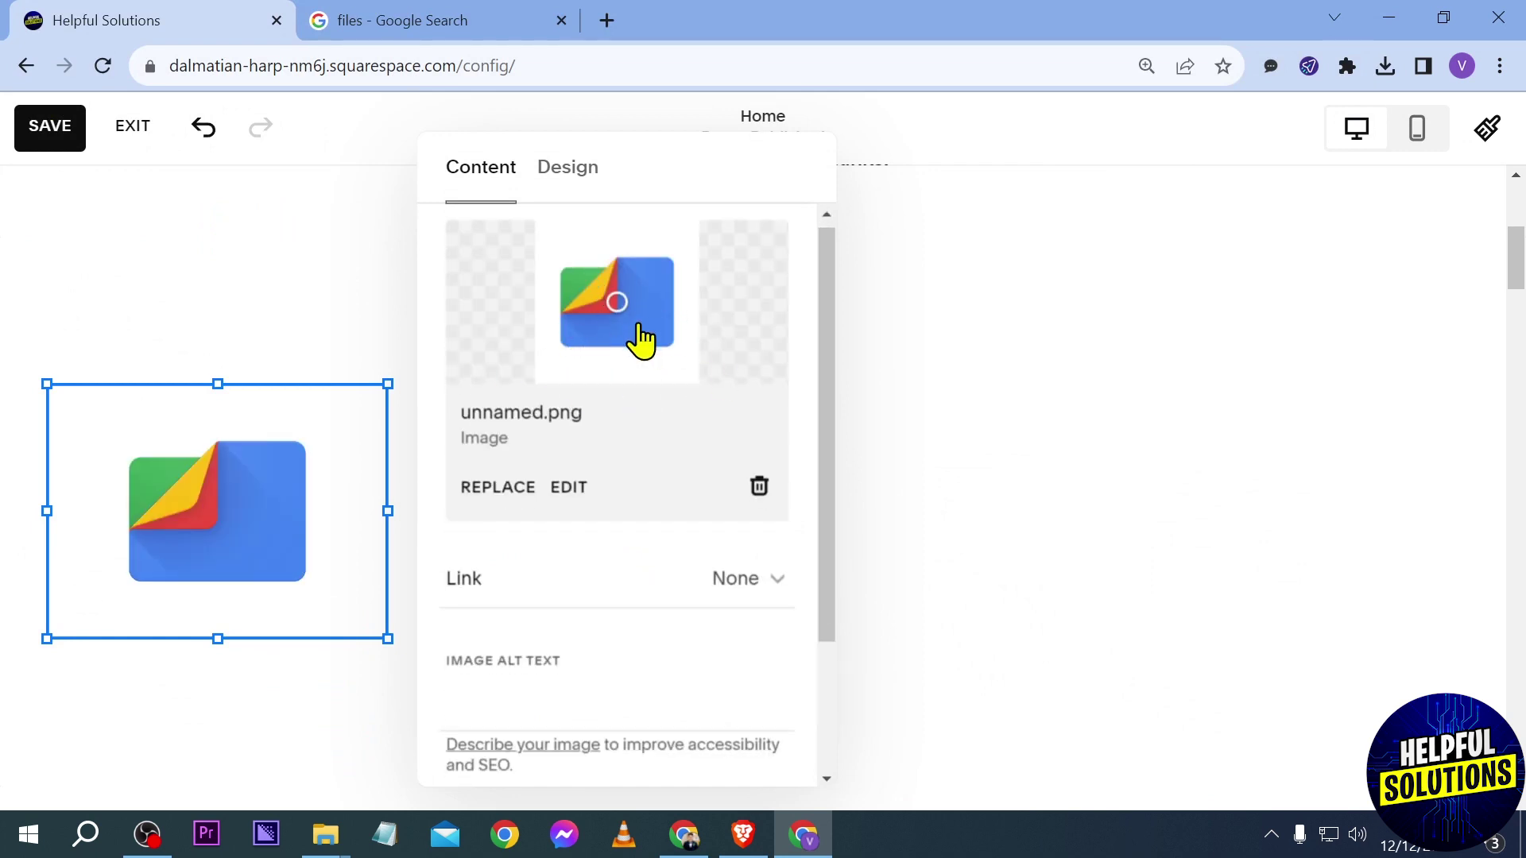
scroll(469, 466, "down", 1)
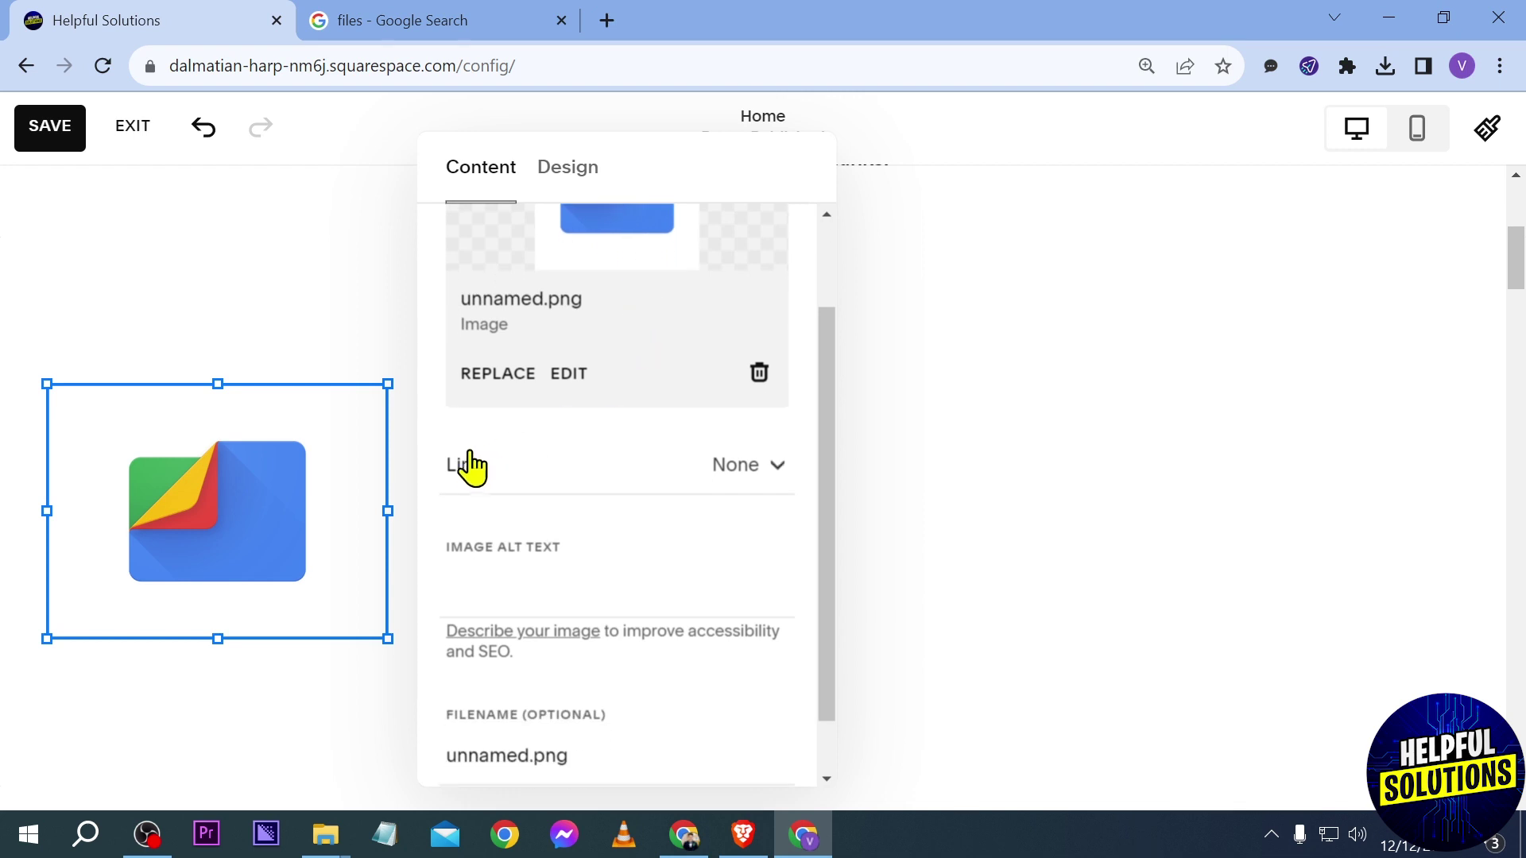
Set the image link to On Image and show the File list in Link Editor
left_click(760, 481)
left_click(537, 538)
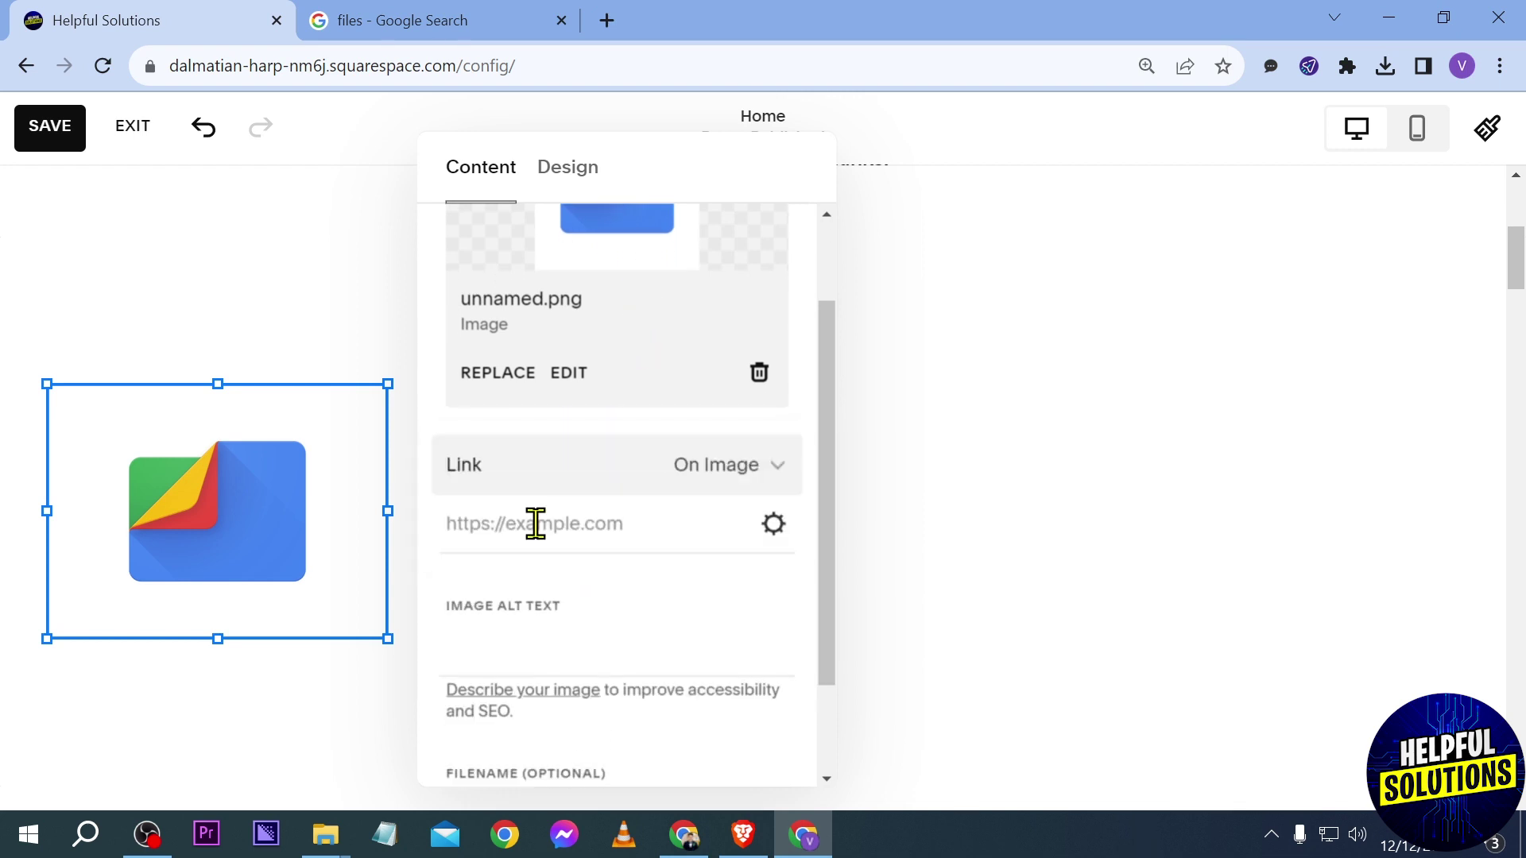
left_click(774, 542)
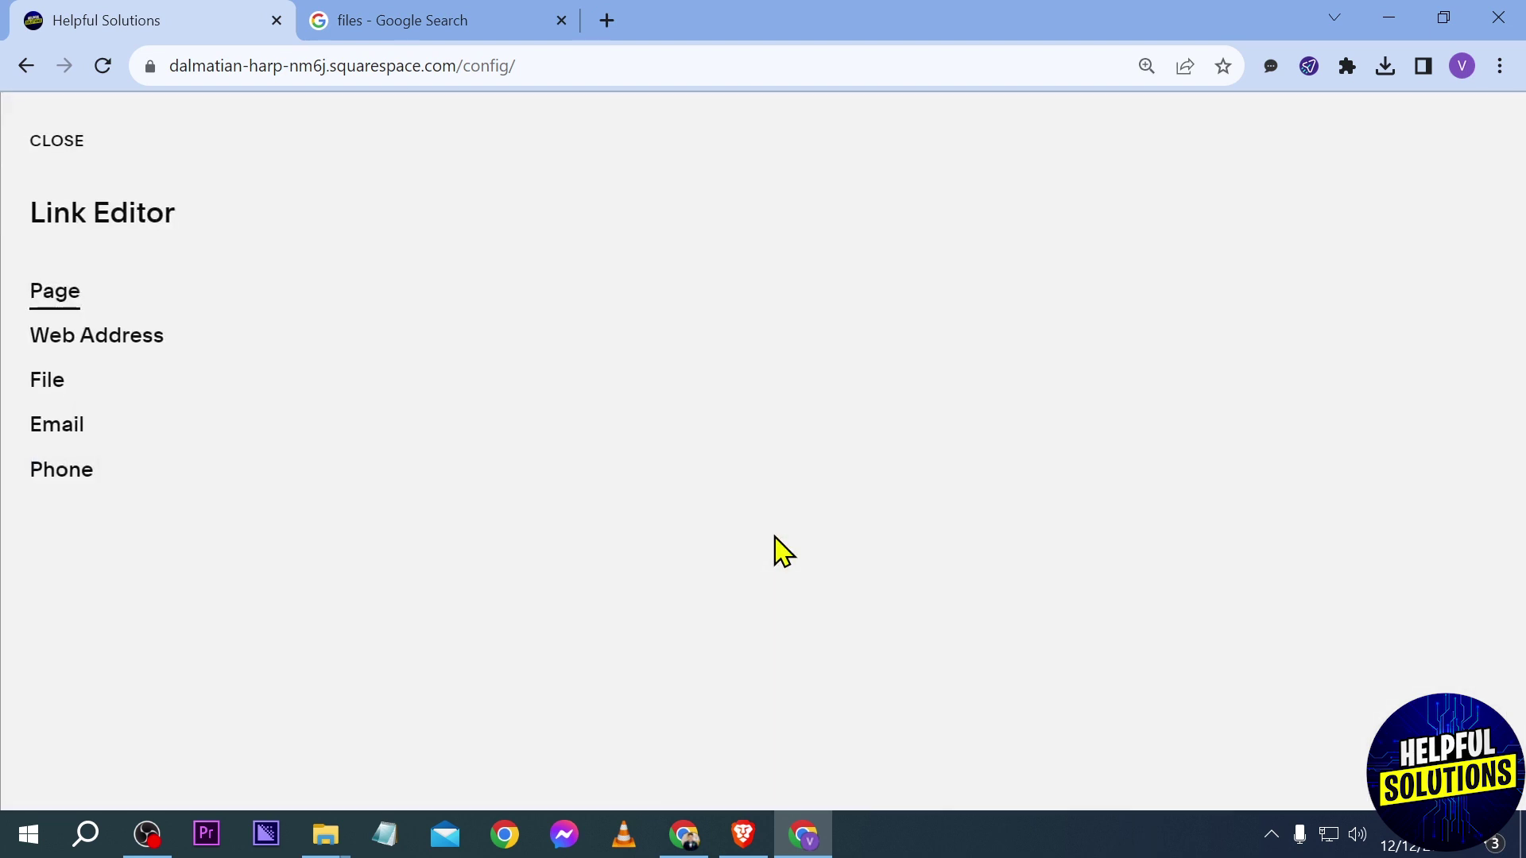
left_click(72, 382)
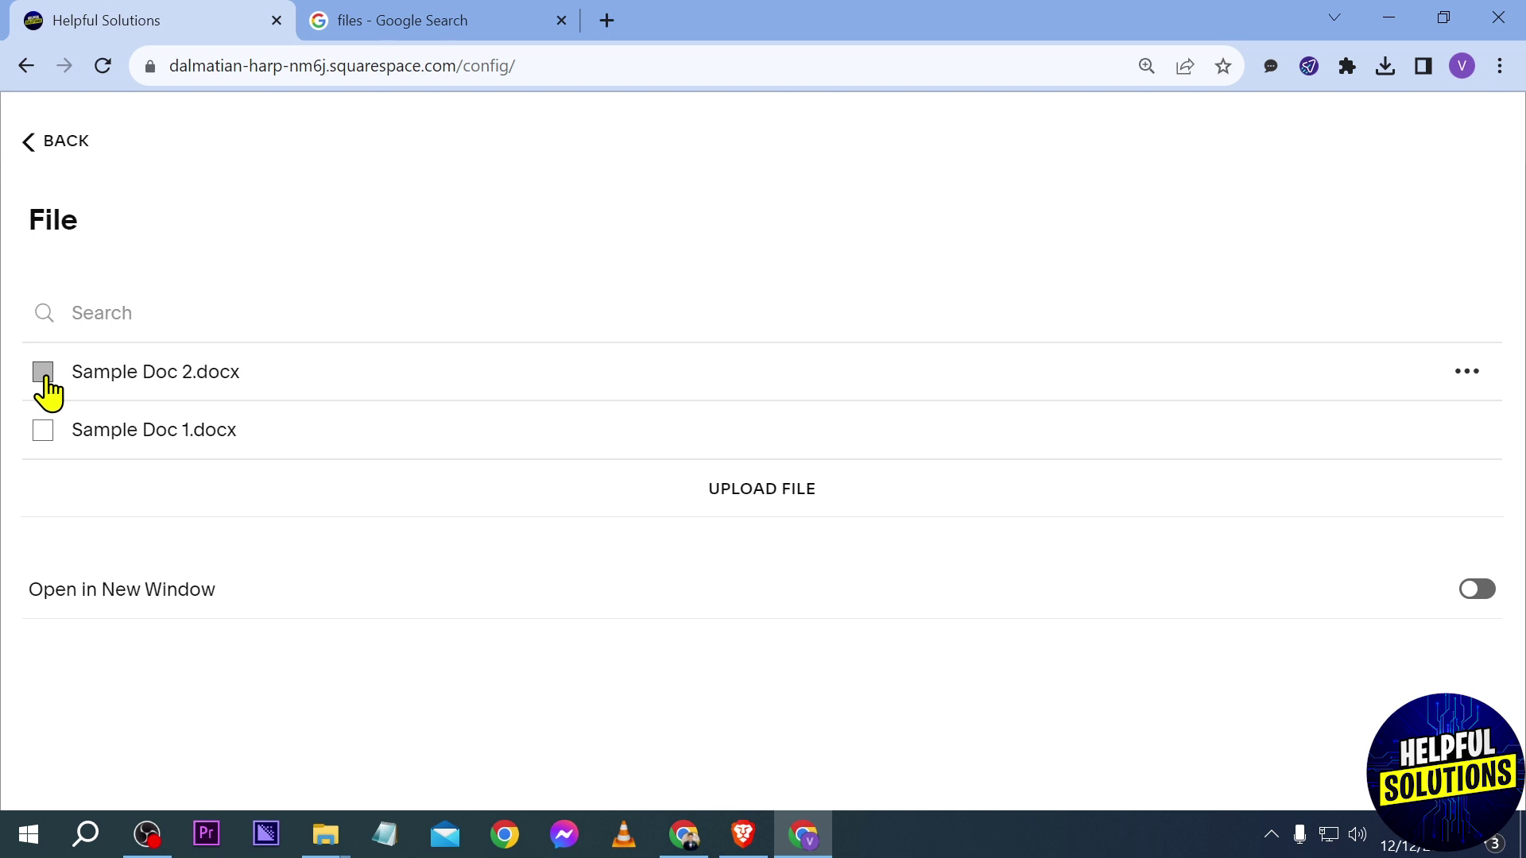
Upload pexels-amanda-lim-8625417.jpg to the site's file list
left_click(787, 498)
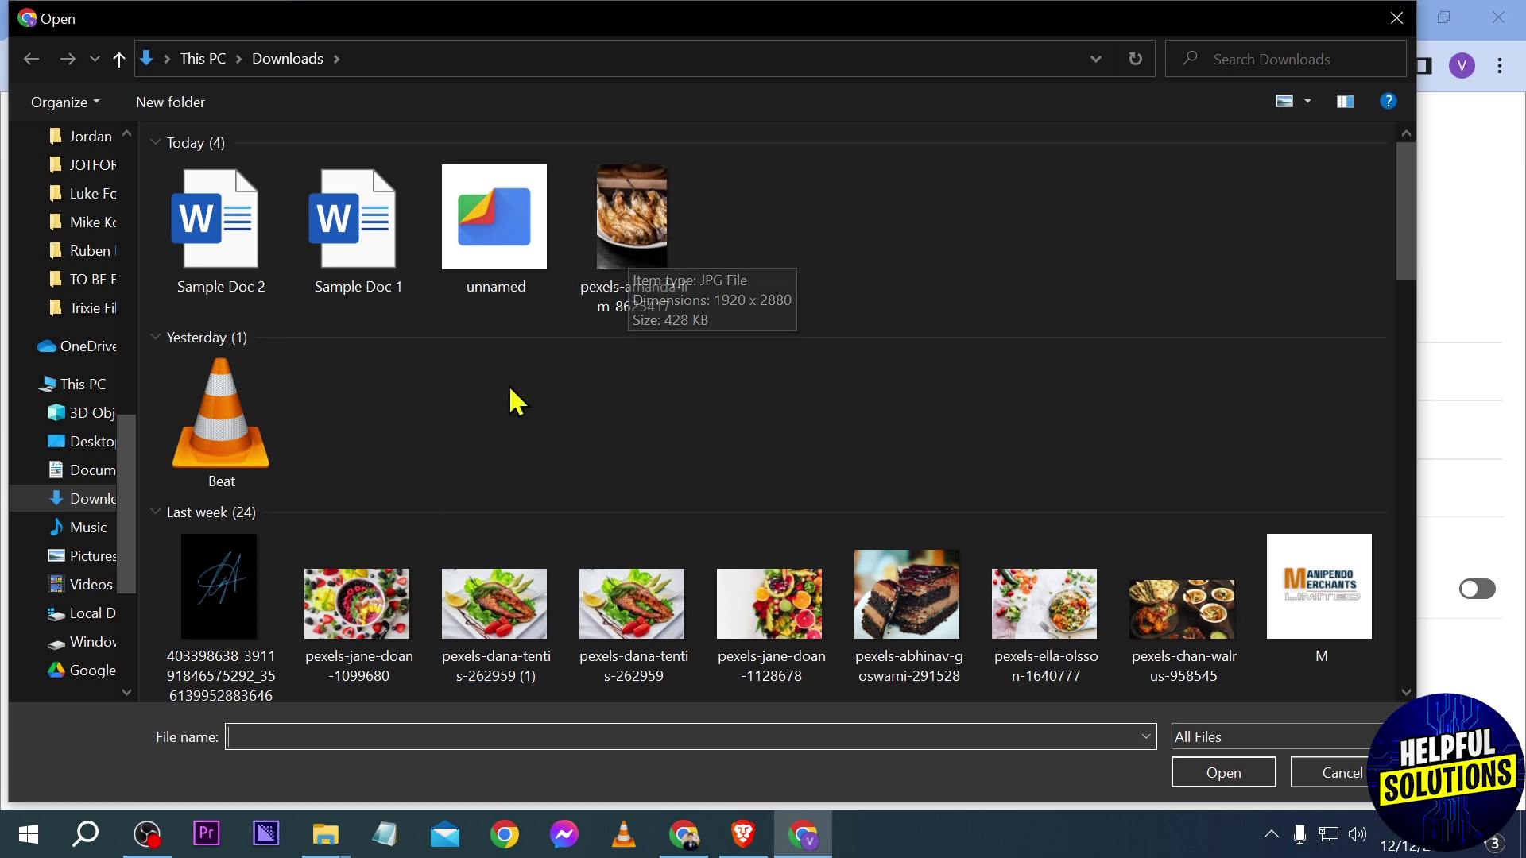
left_click(613, 221)
double_click(614, 220)
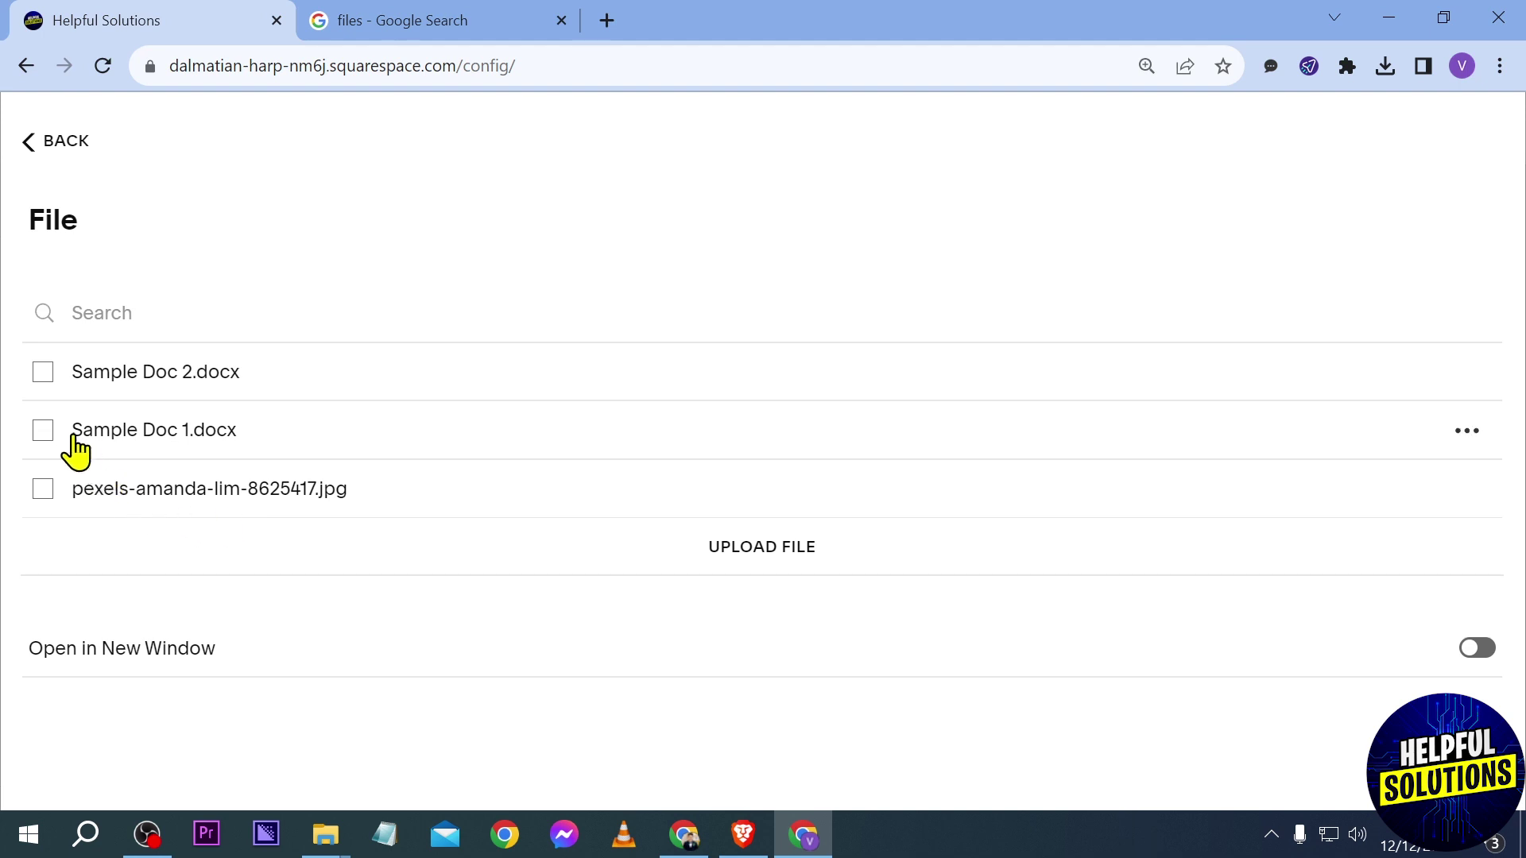
Choose Sample Doc 2.docx as the link and confirm the /s/Sample-Doc-2.docx address
left_click(43, 373)
left_click(34, 141)
left_click(50, 143)
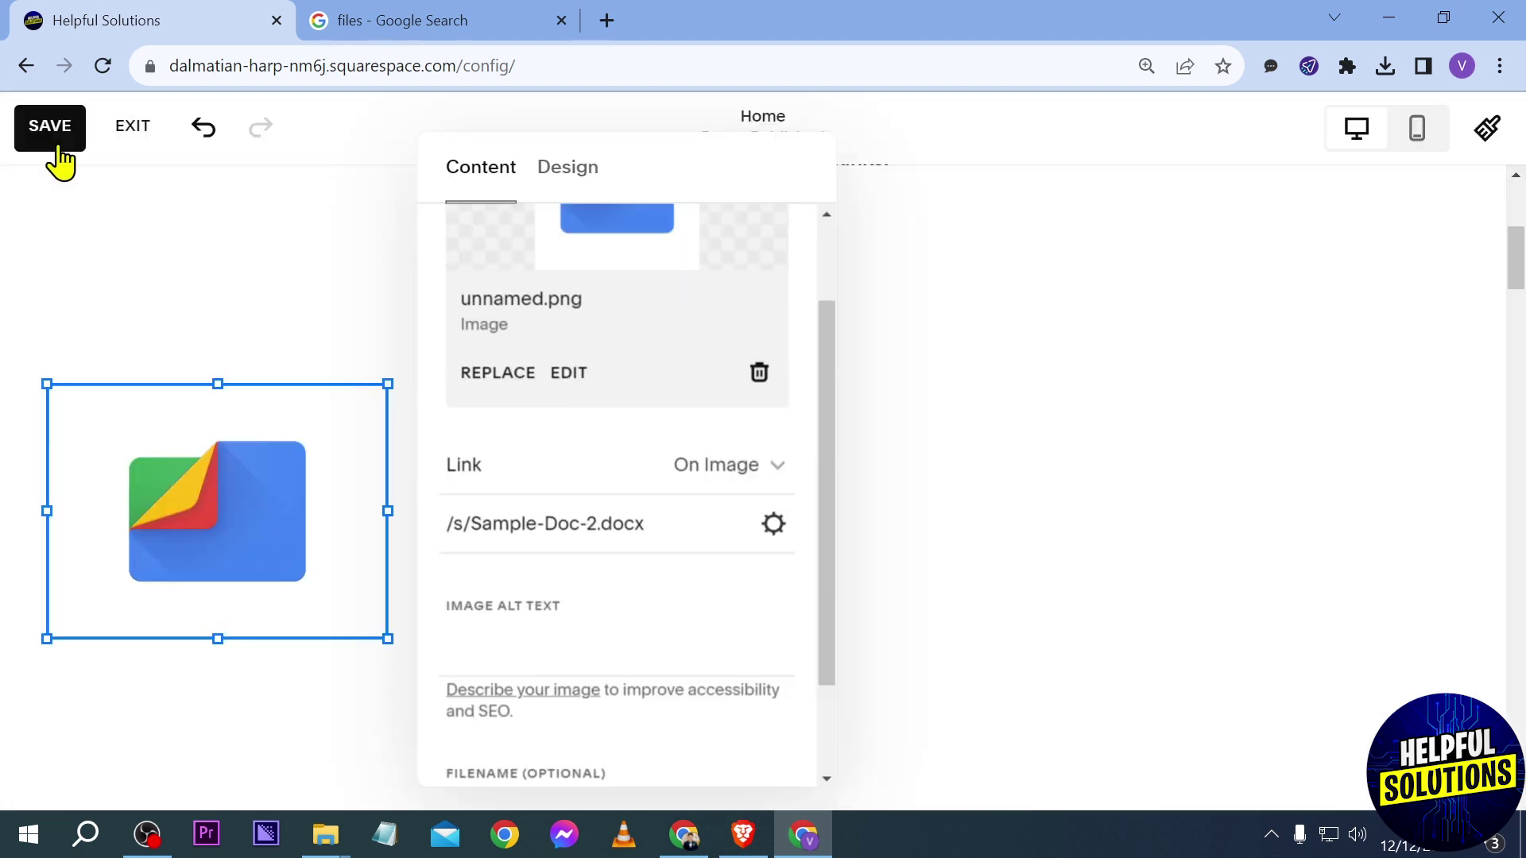
left_click_drag(691, 523, 450, 533)
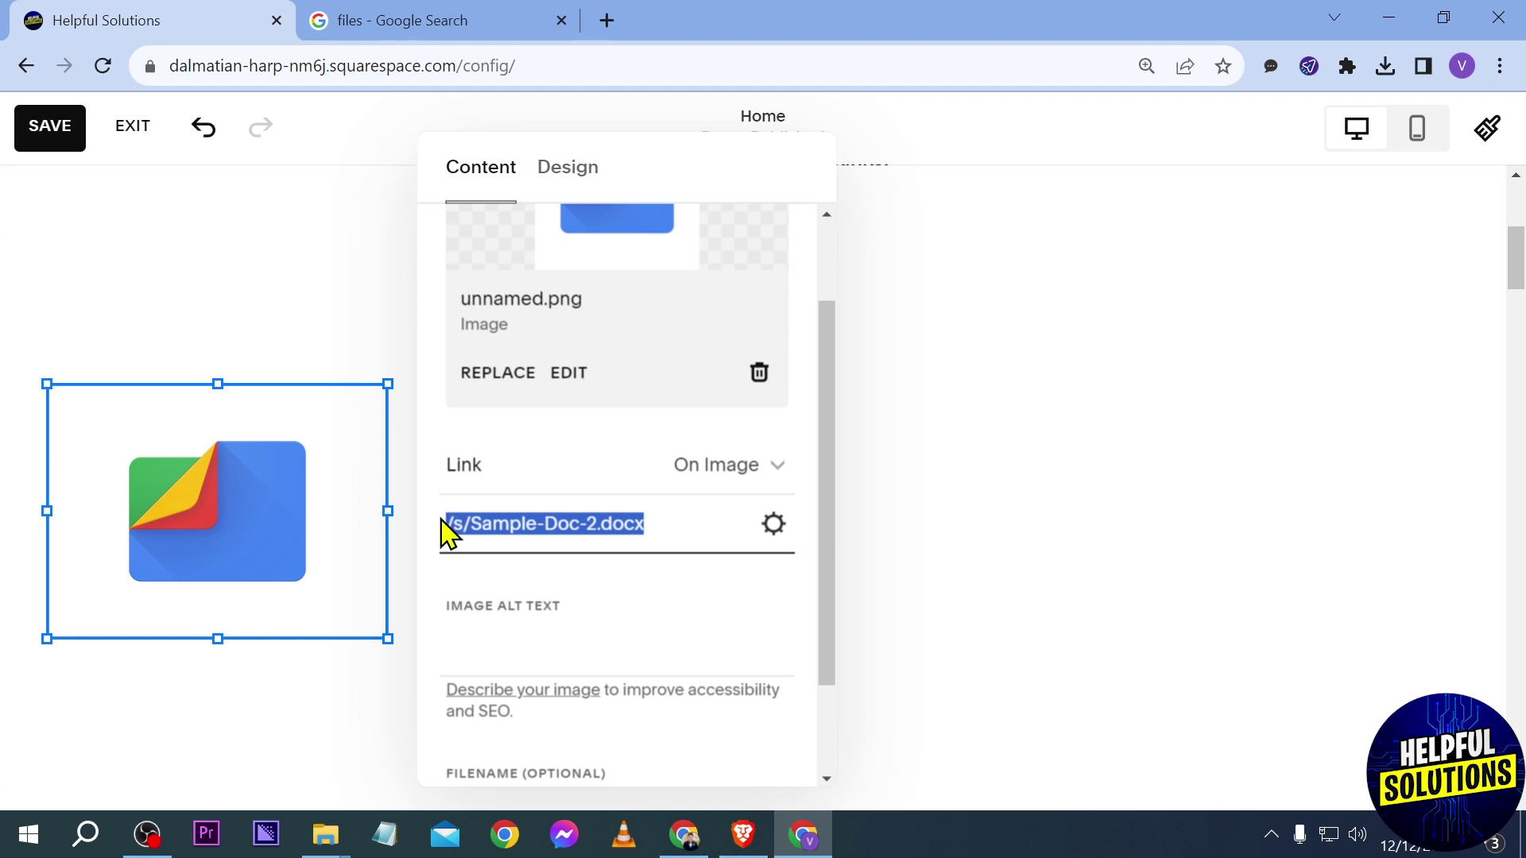
Save the page edits, exit the editor and preview the live homepage
left_click(54, 128)
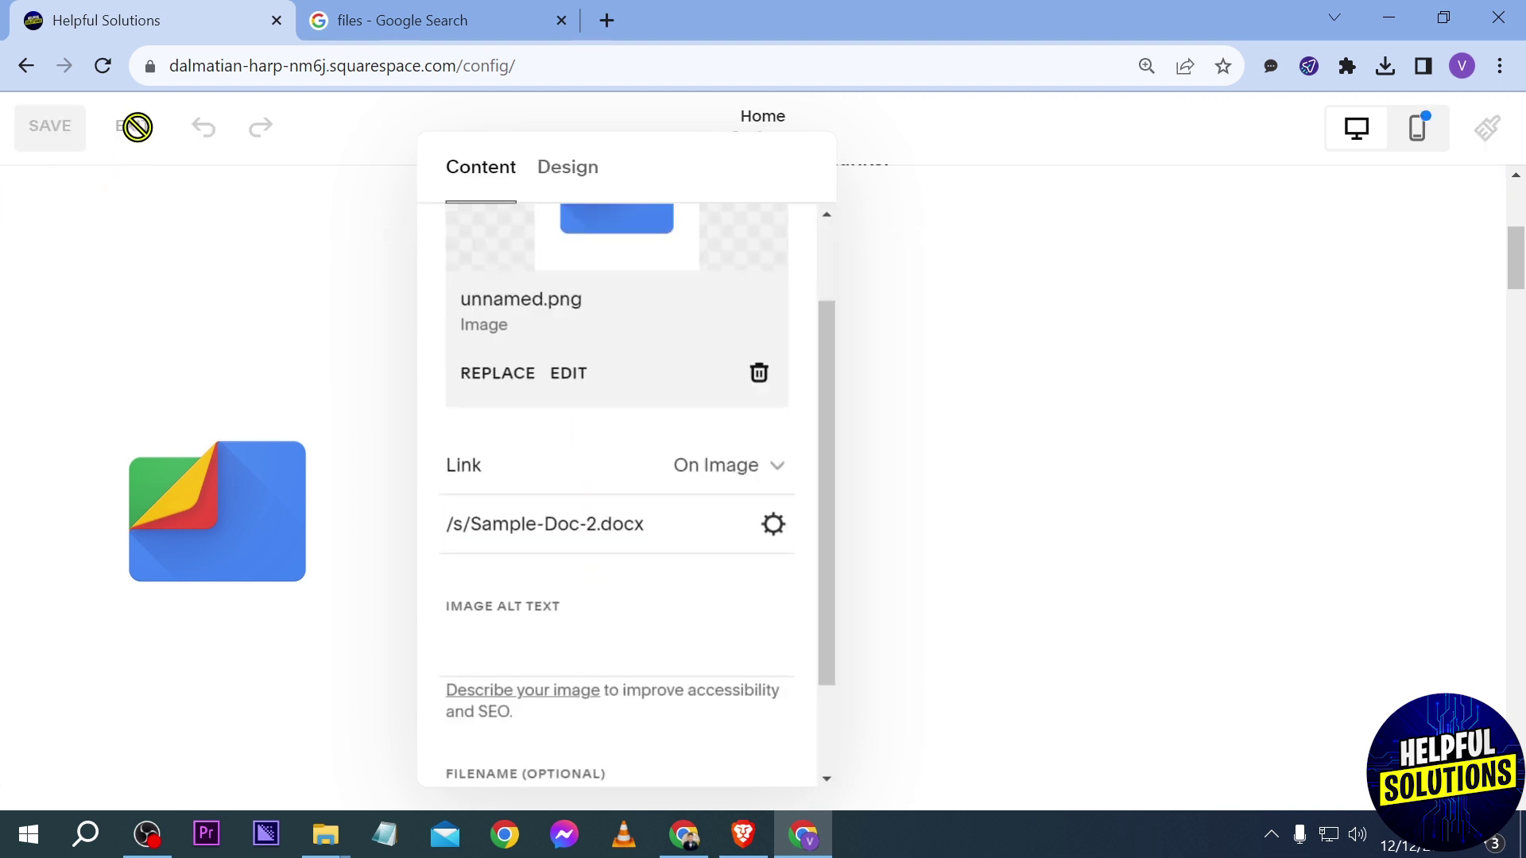
left_click(146, 143)
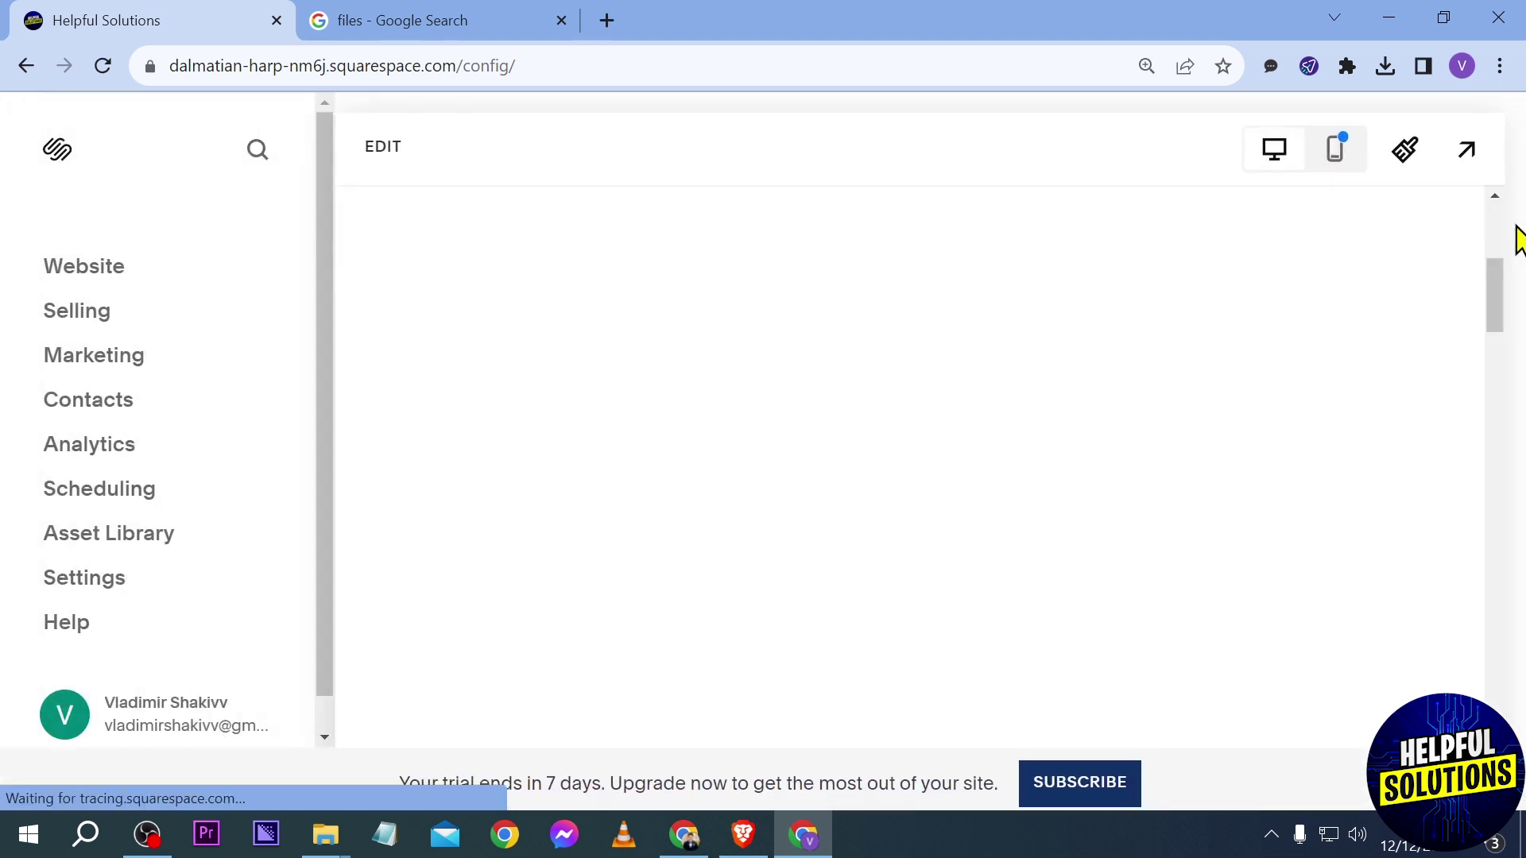
left_click(1468, 149)
scroll(307, 473, "down", 1)
scroll(732, 561, "down", 4)
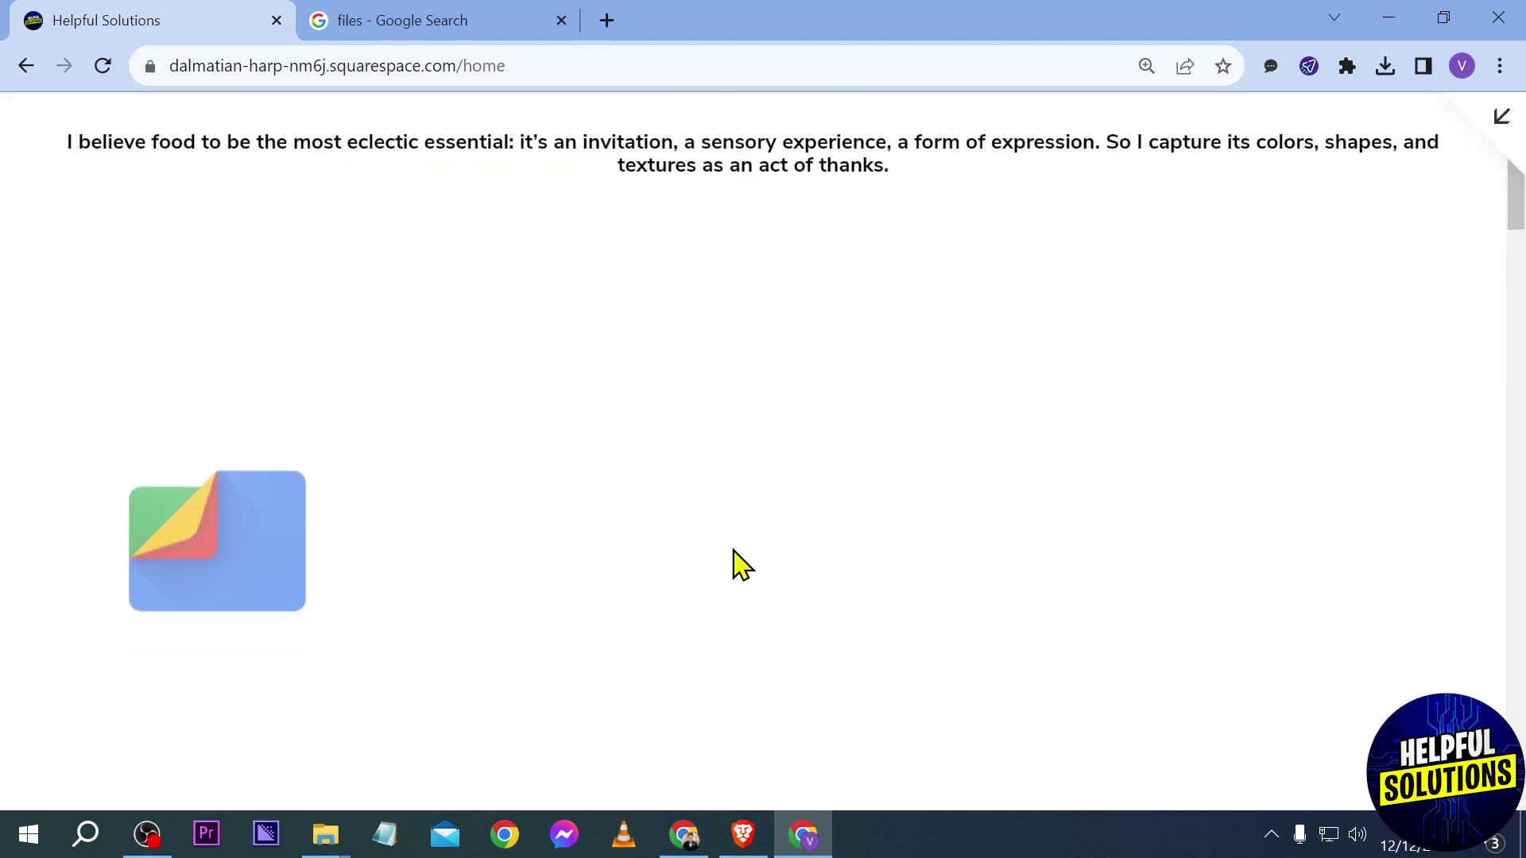